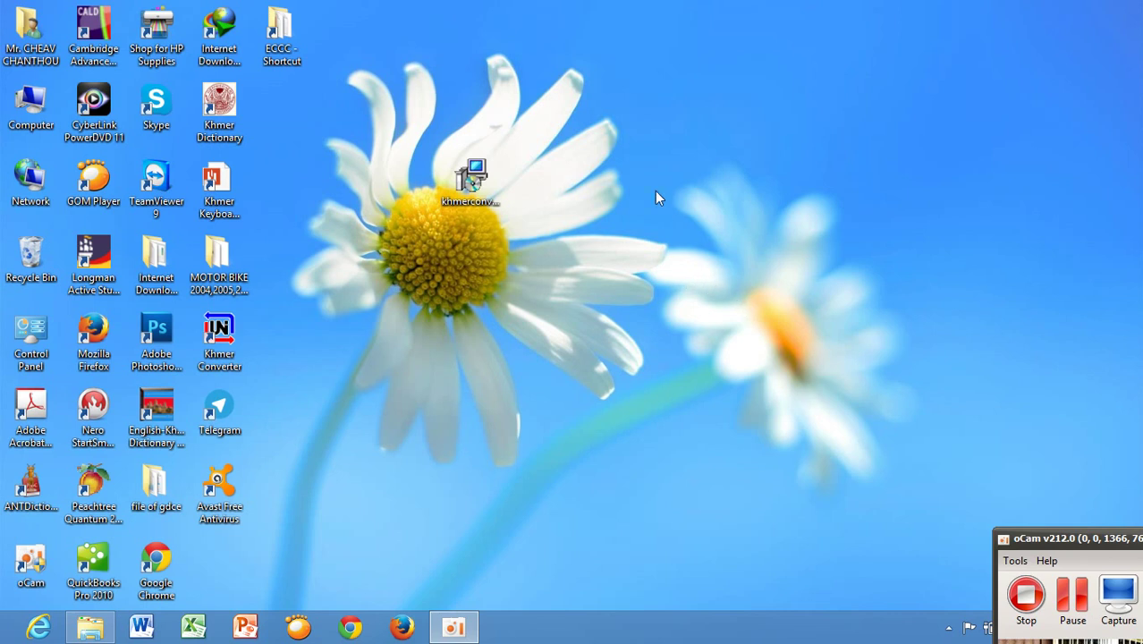
Refresh the Windows desktop three times from its right-click menu.
right_click(631, 168)
click(688, 213)
right_click(605, 165)
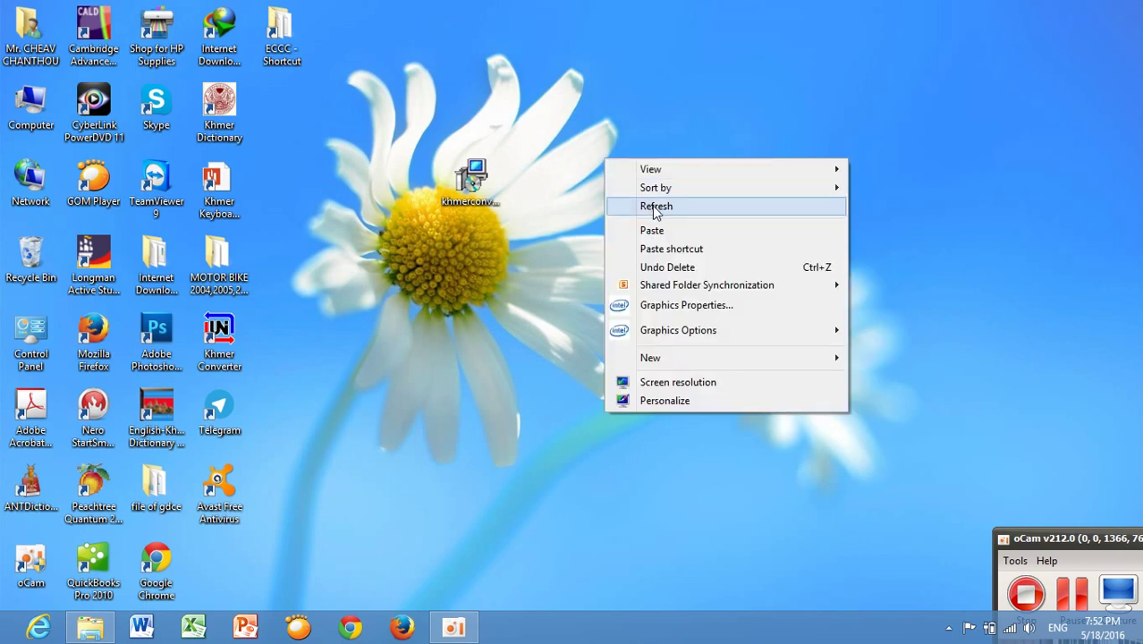
click(651, 207)
right_click(588, 179)
click(628, 228)
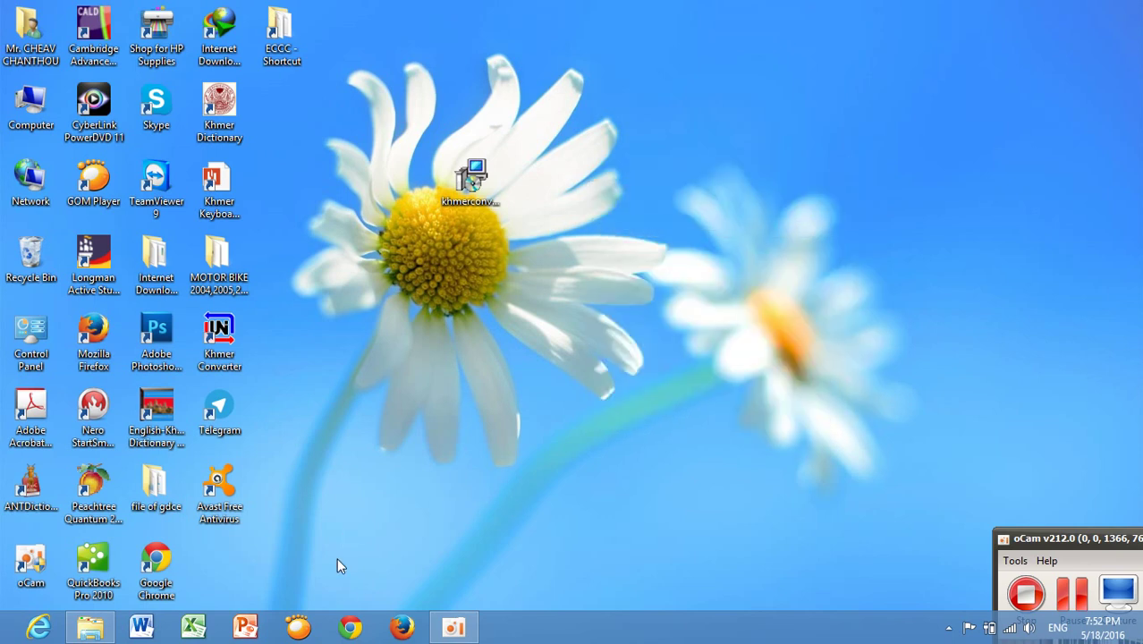
Launch Chrome, go to gmail.com, choose the account and sign in with its password.
click(351, 627)
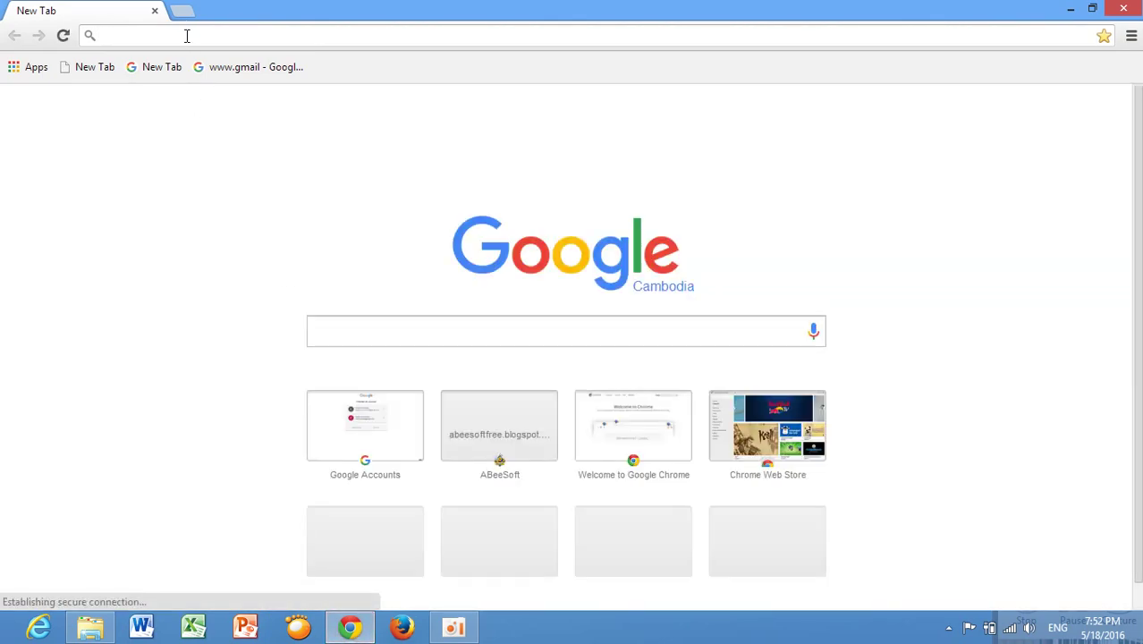
text(gmail.com)
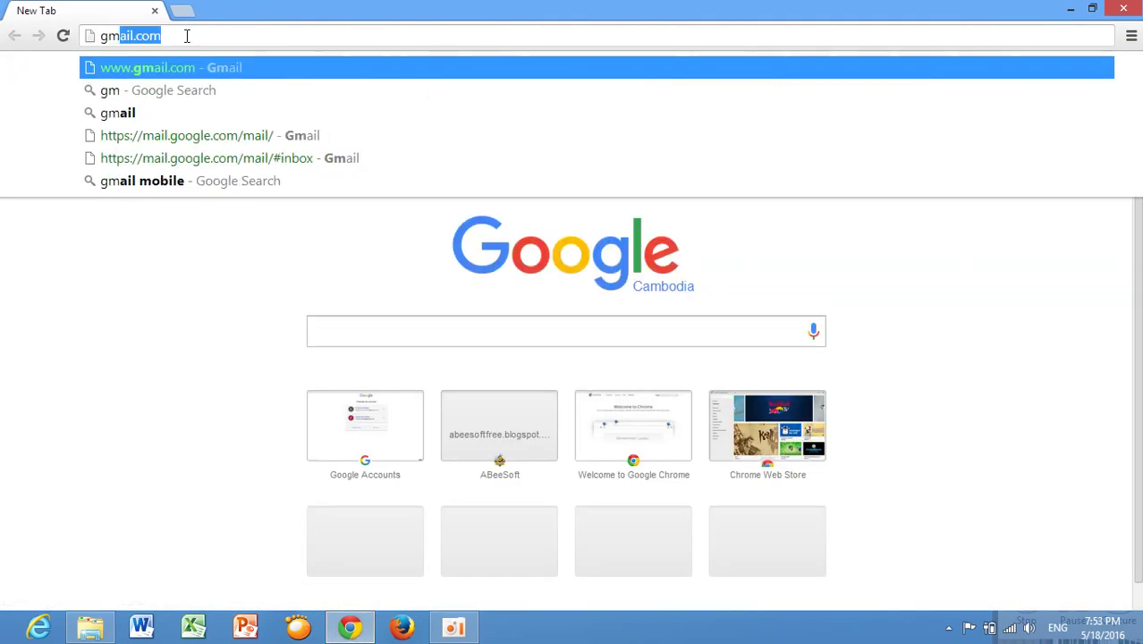
key(Return)
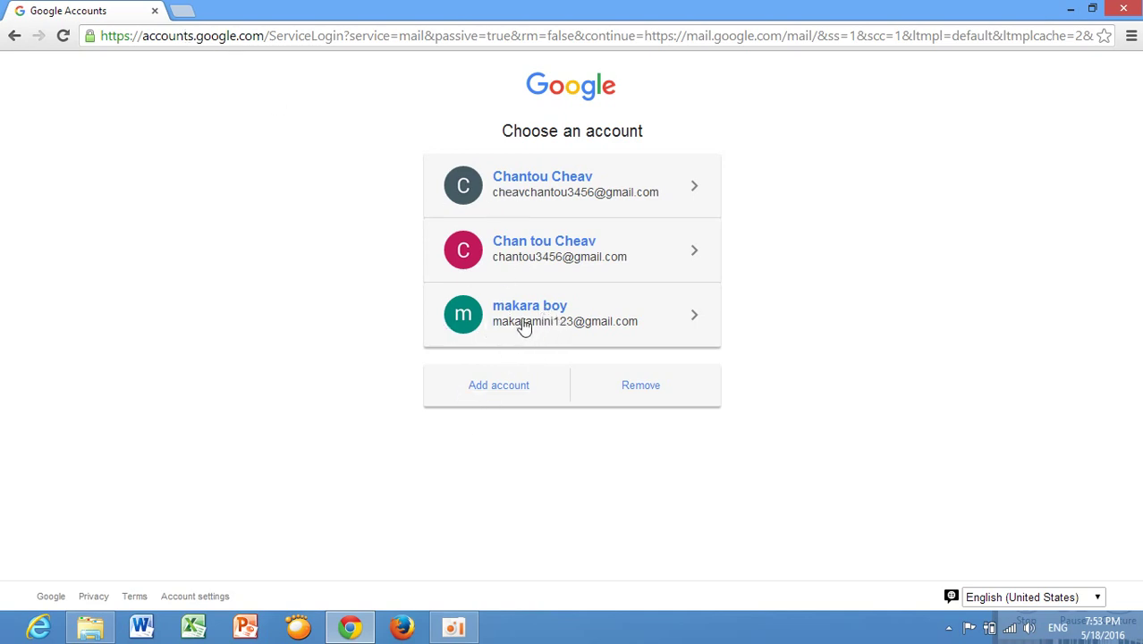
click(559, 320)
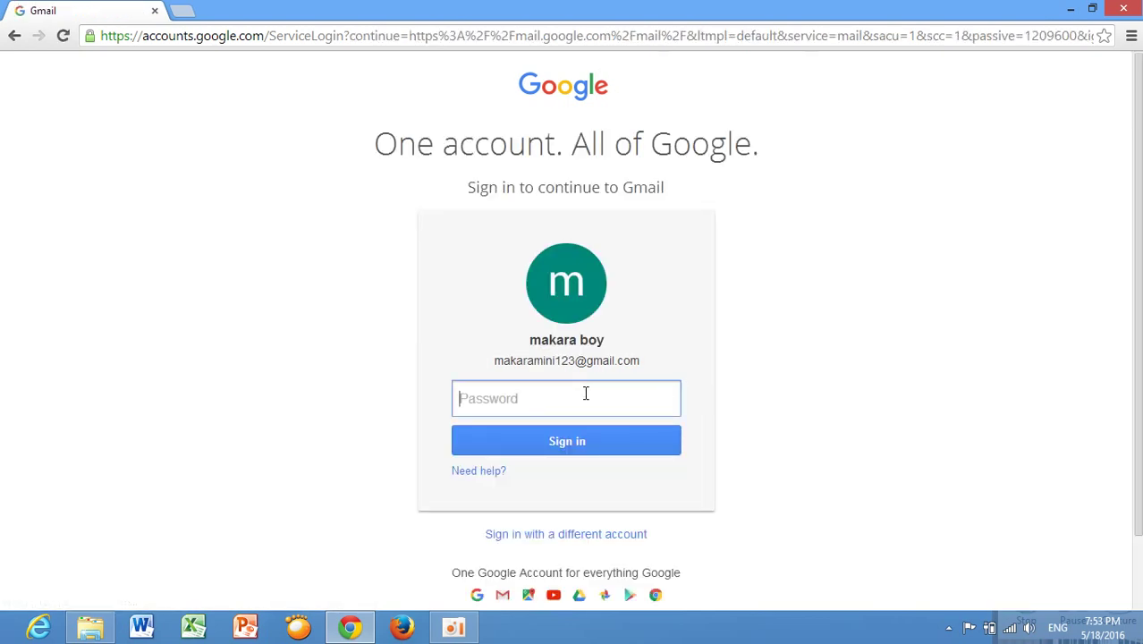
text(••••••••)
click(561, 440)
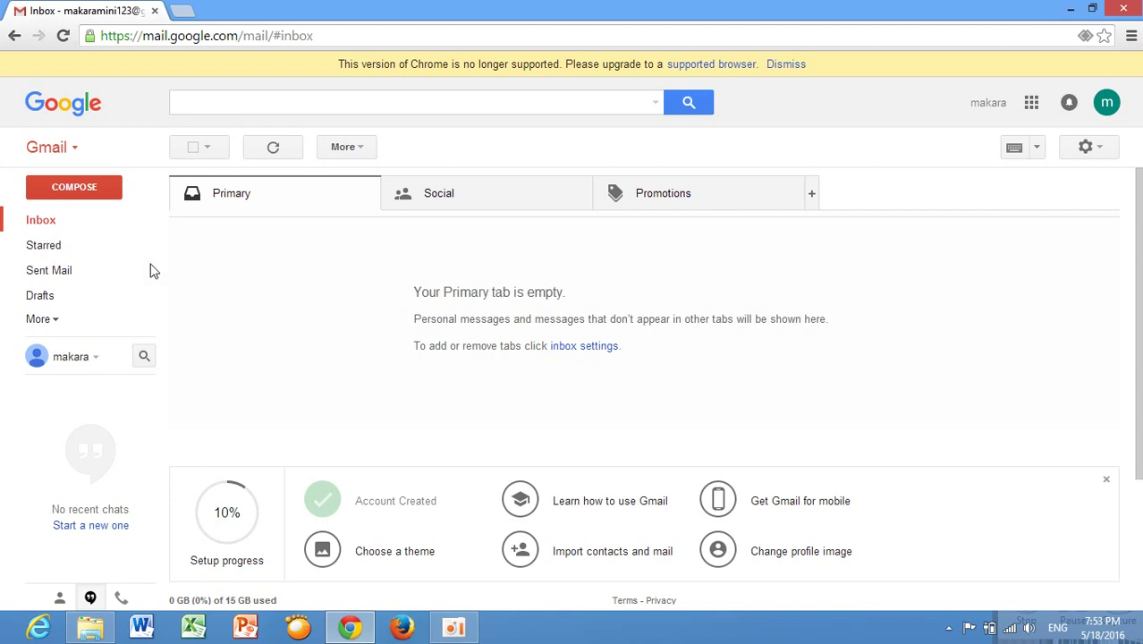
Reload the Inbox and start a blank new message with COMPOSE.
click(53, 223)
click(84, 189)
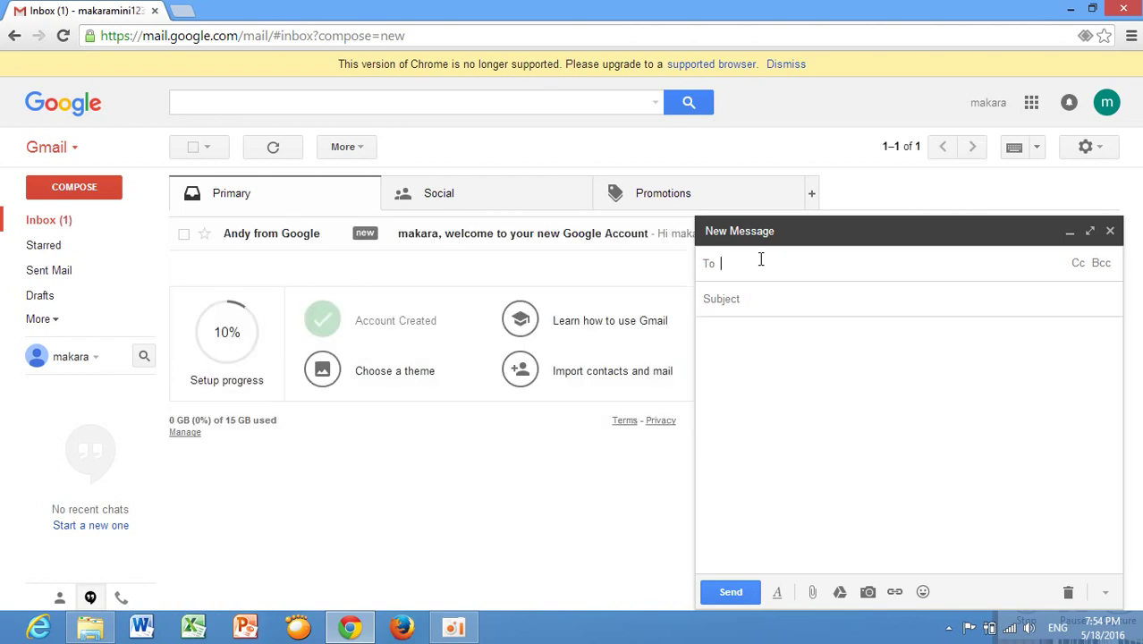
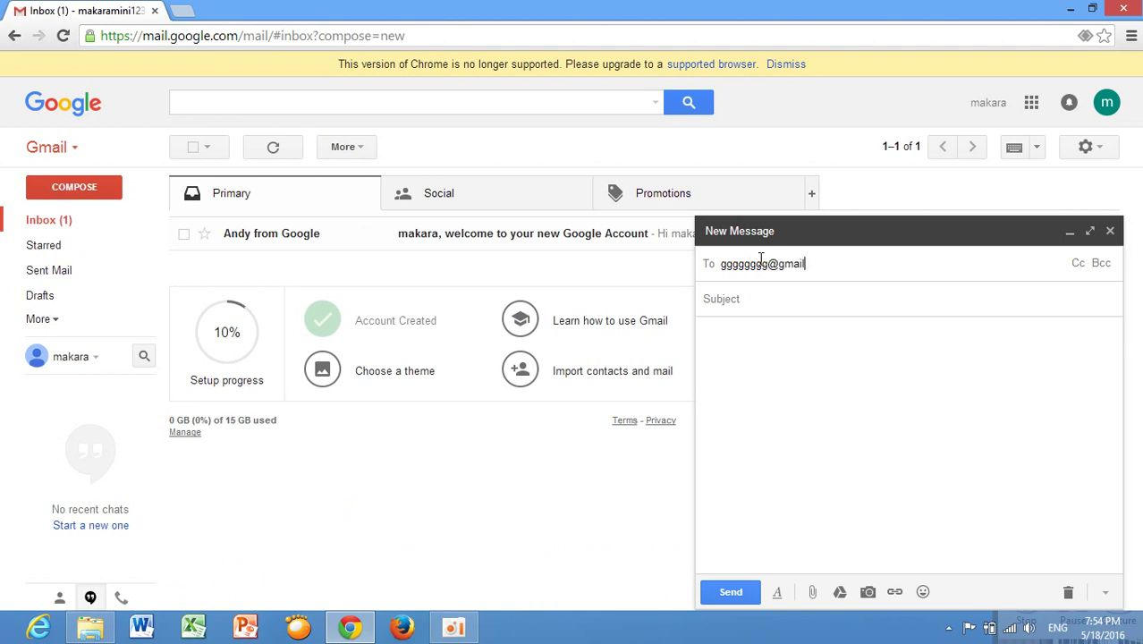
Enter the recipient's e-mail address and the subject 'ssssss' in the new draft.
click(744, 300)
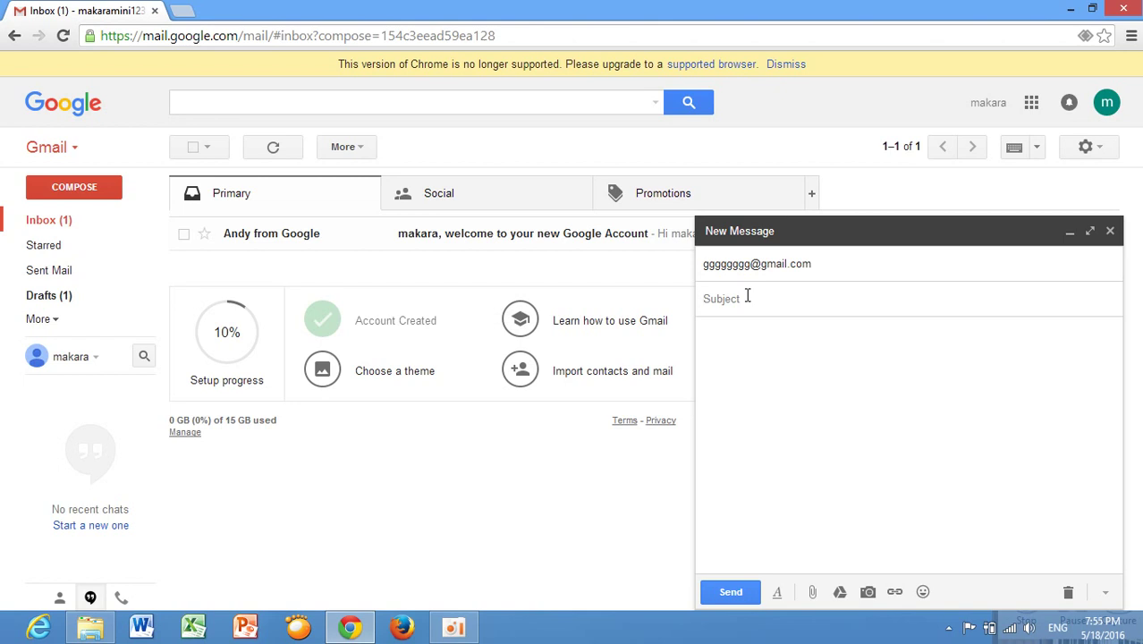
click(748, 298)
text(ssssss)
click(740, 330)
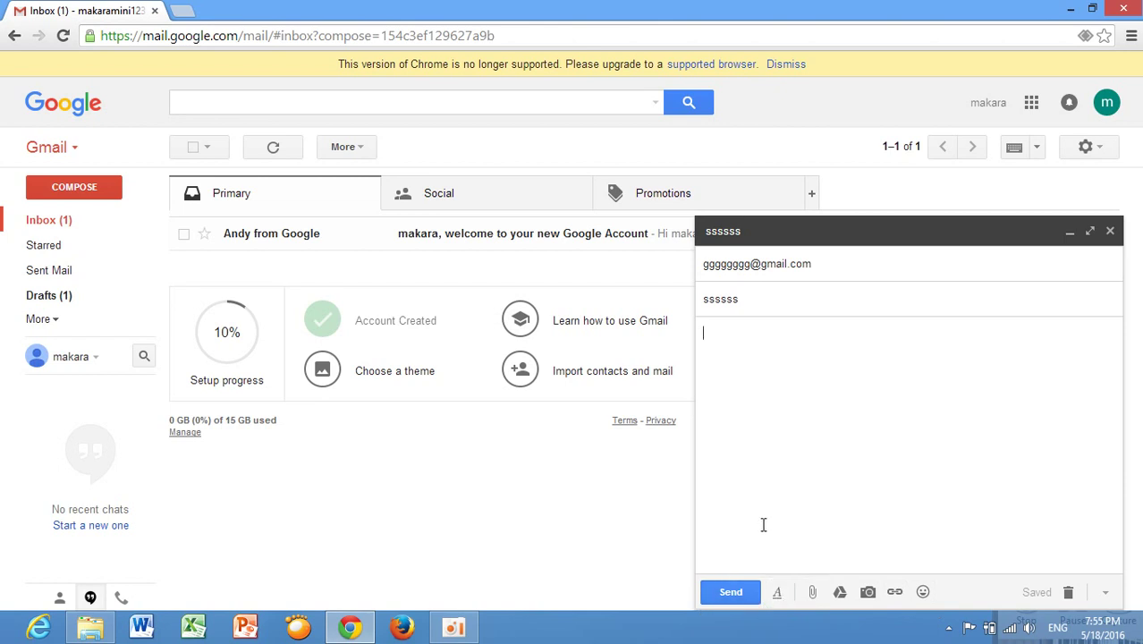
click(780, 591)
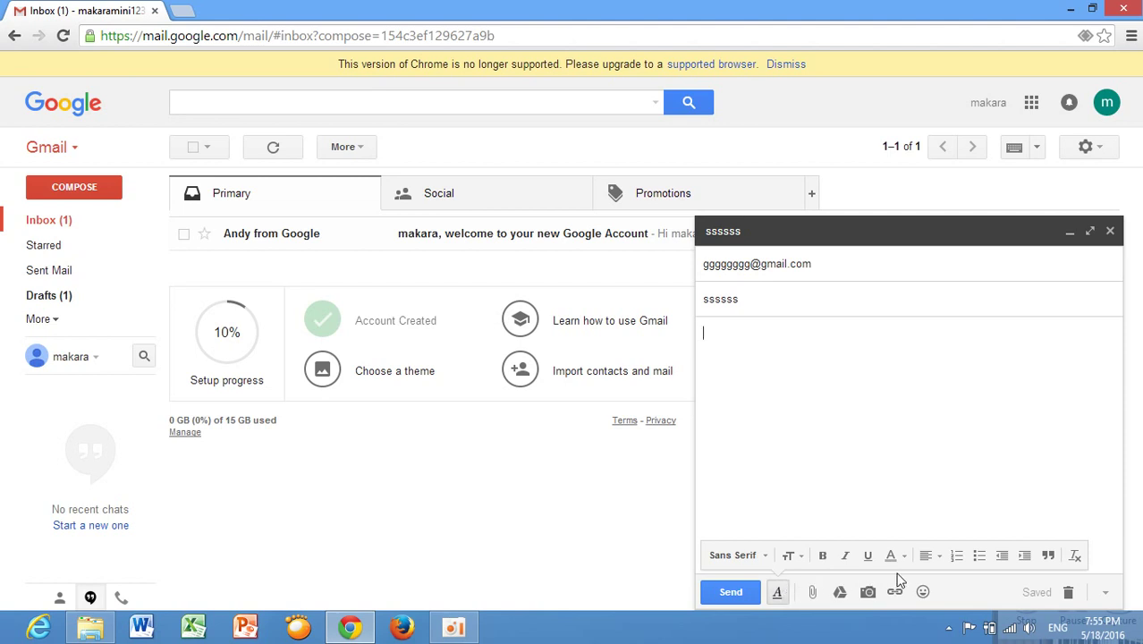
click(932, 557)
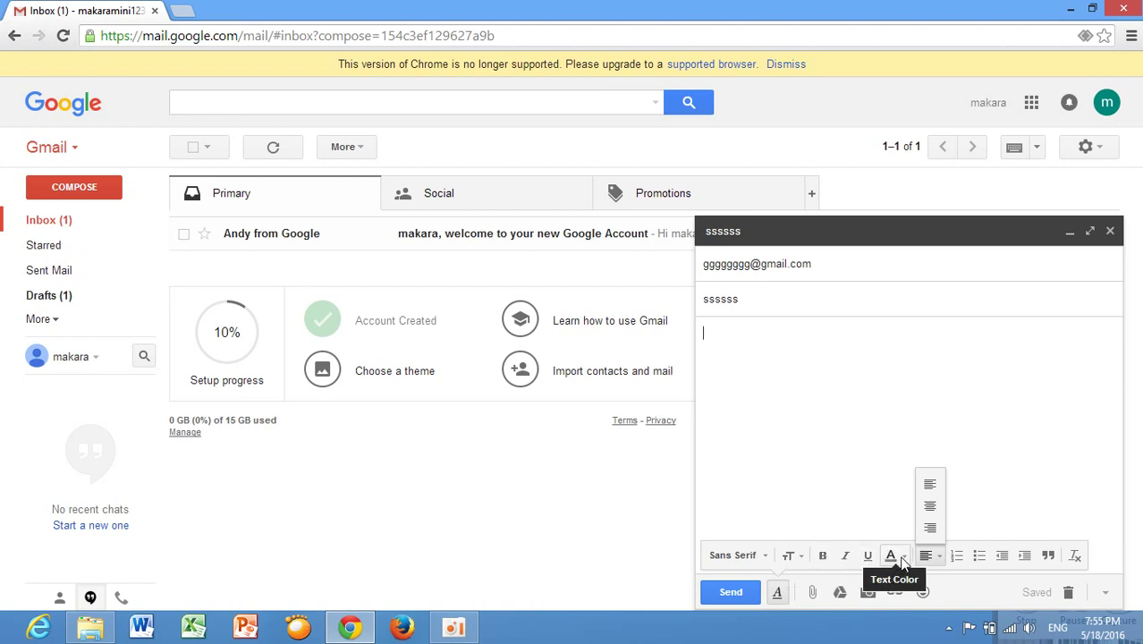
click(783, 526)
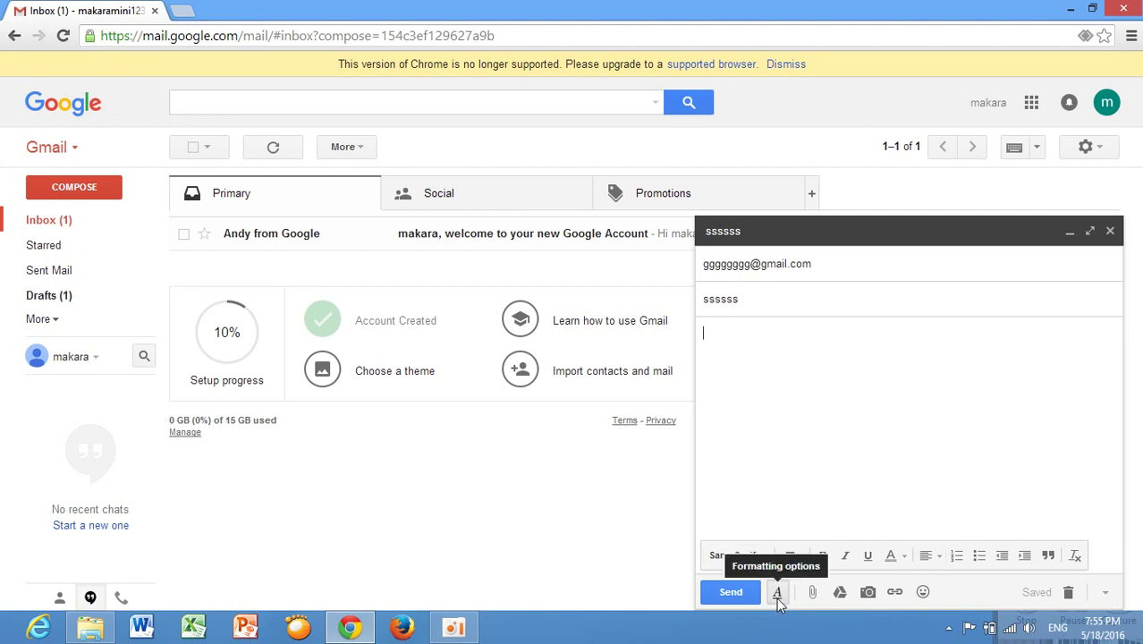
click(777, 592)
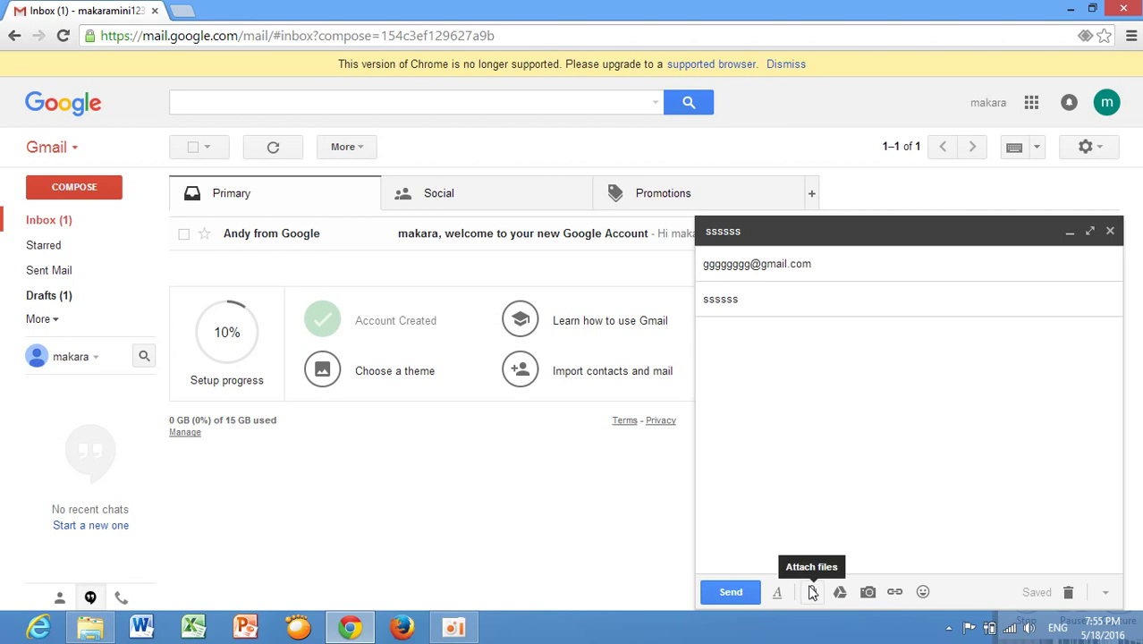
Attach the spreadsheet duty kc.xlsx from the DATA (D:) drive to the draft.
click(812, 592)
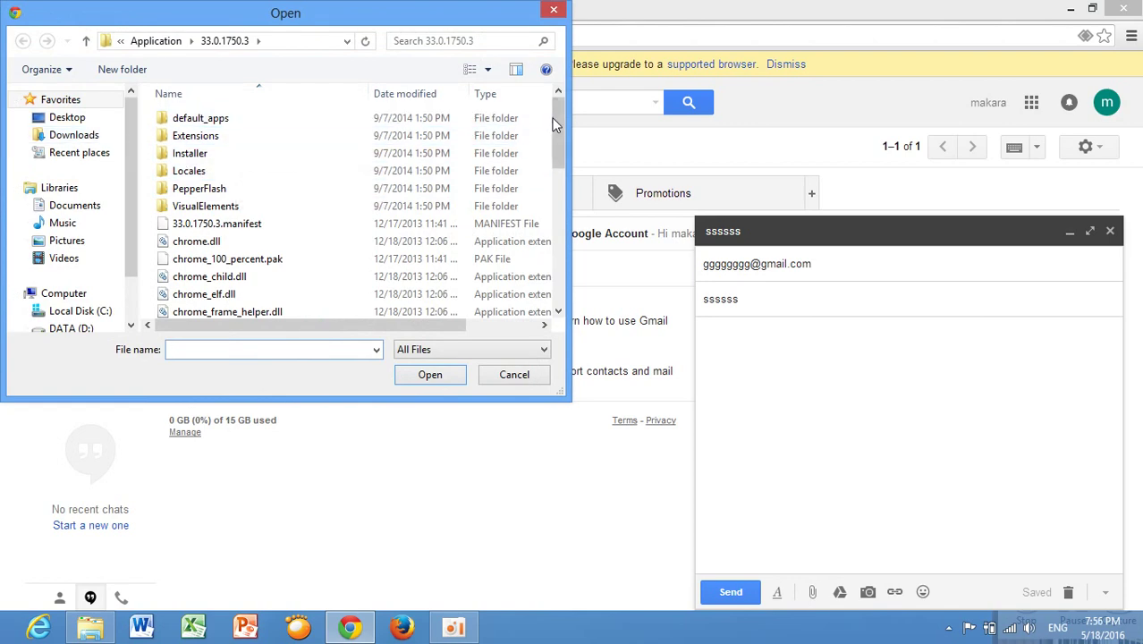
drag(554, 125, 555, 269)
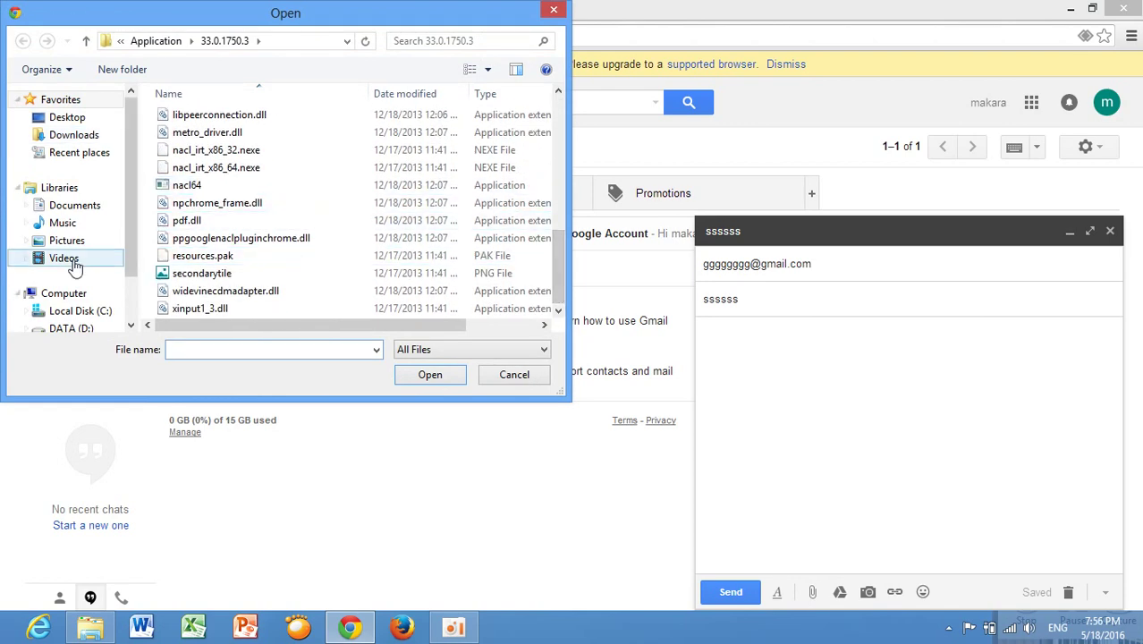
click(72, 328)
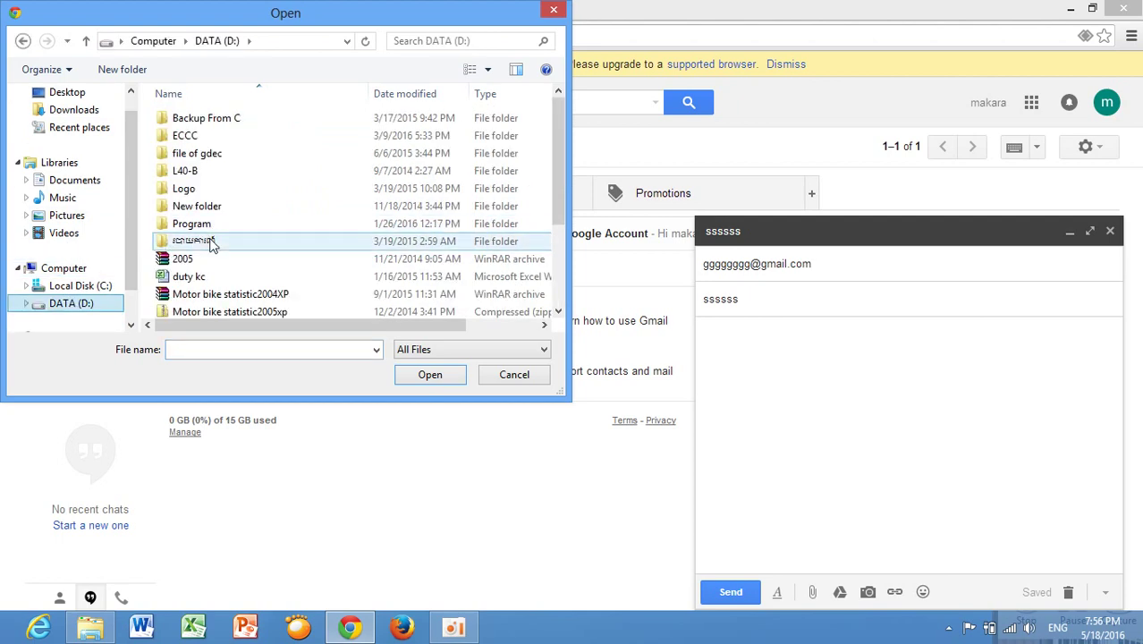
double_click(211, 244)
click(237, 125)
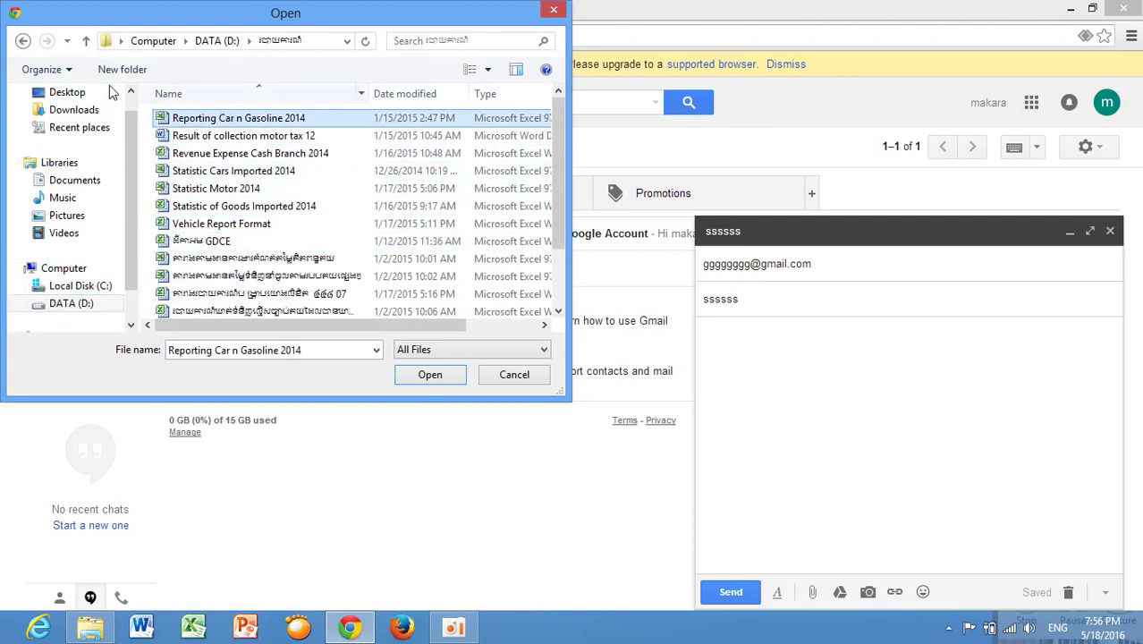
click(24, 40)
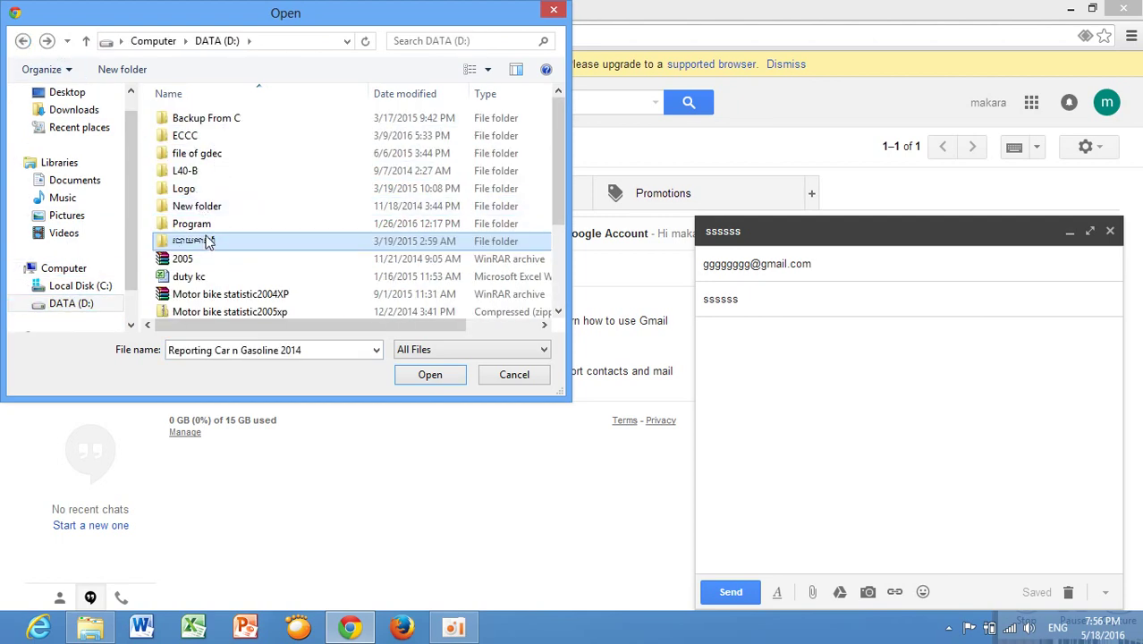
click(186, 279)
click(430, 375)
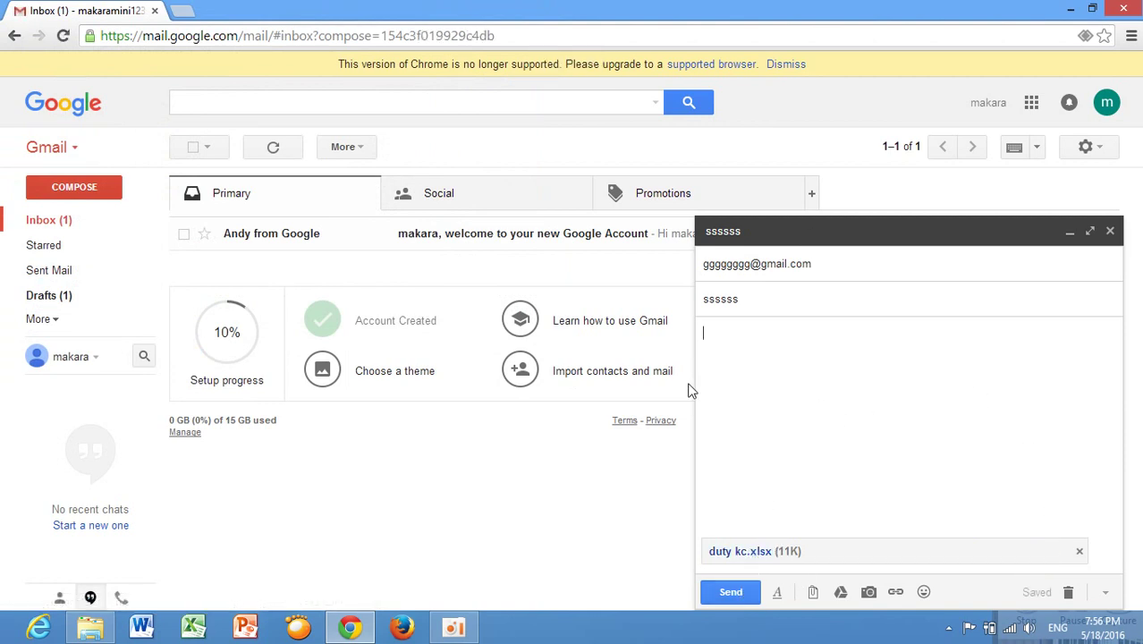
click(729, 597)
Browse the Logo folder for a photo, then cancel the upload without inserting anything.
click(868, 593)
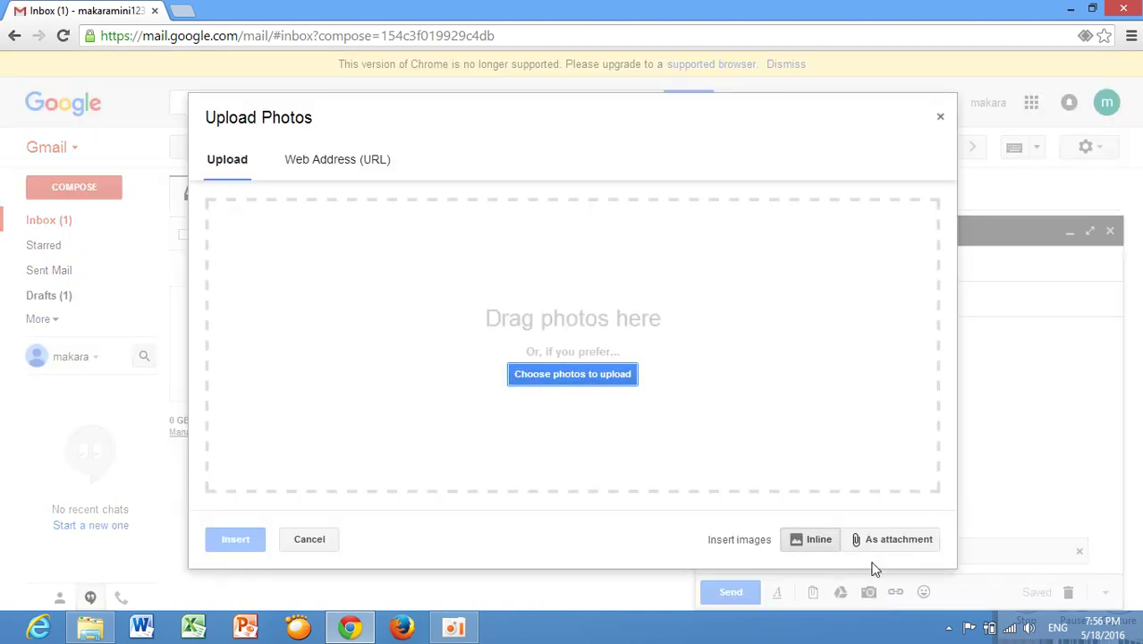
click(597, 385)
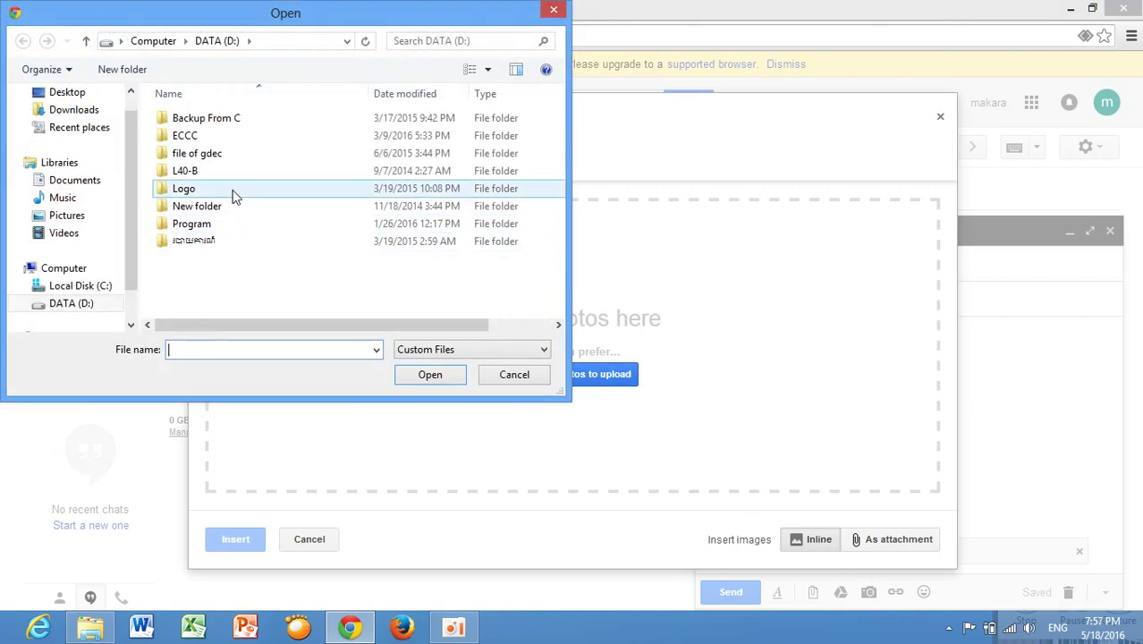
double_click(232, 193)
click(23, 40)
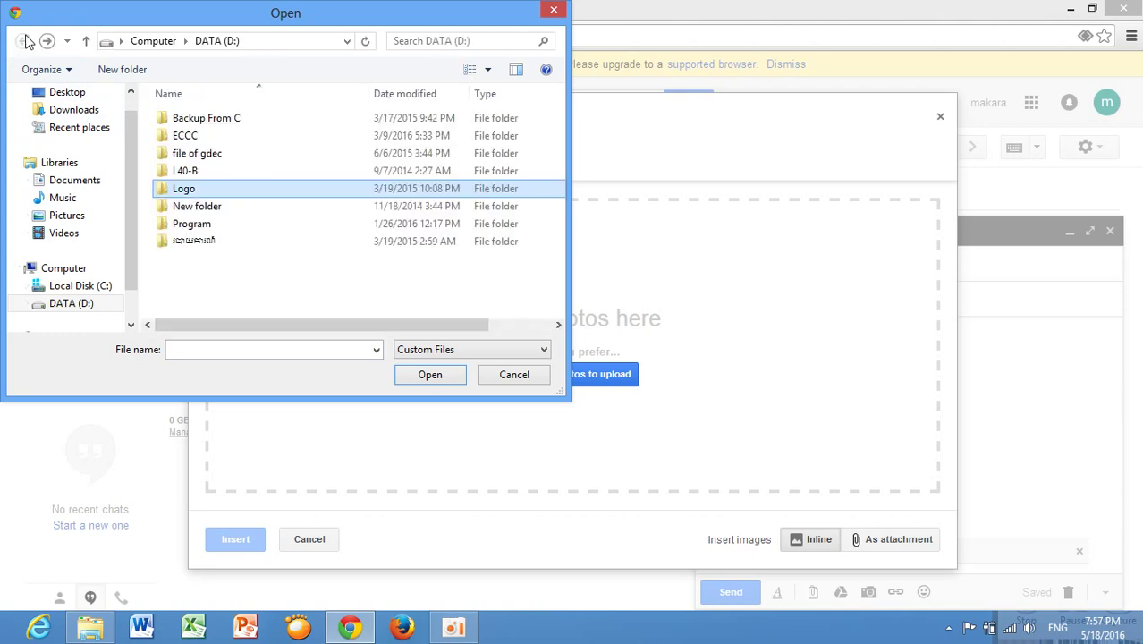
click(222, 211)
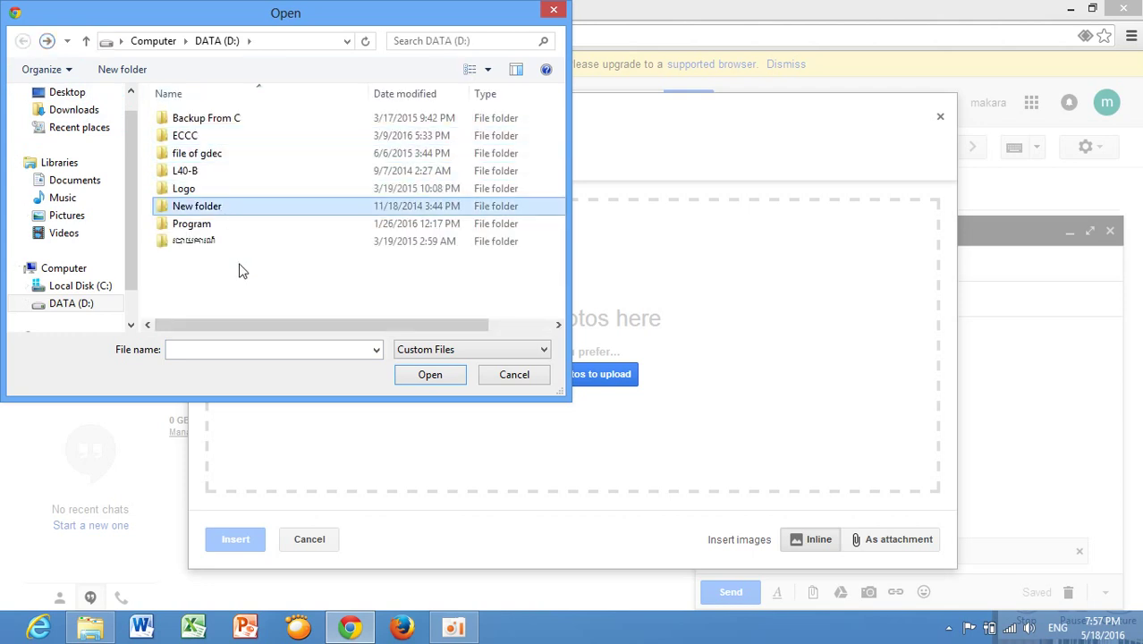
click(515, 375)
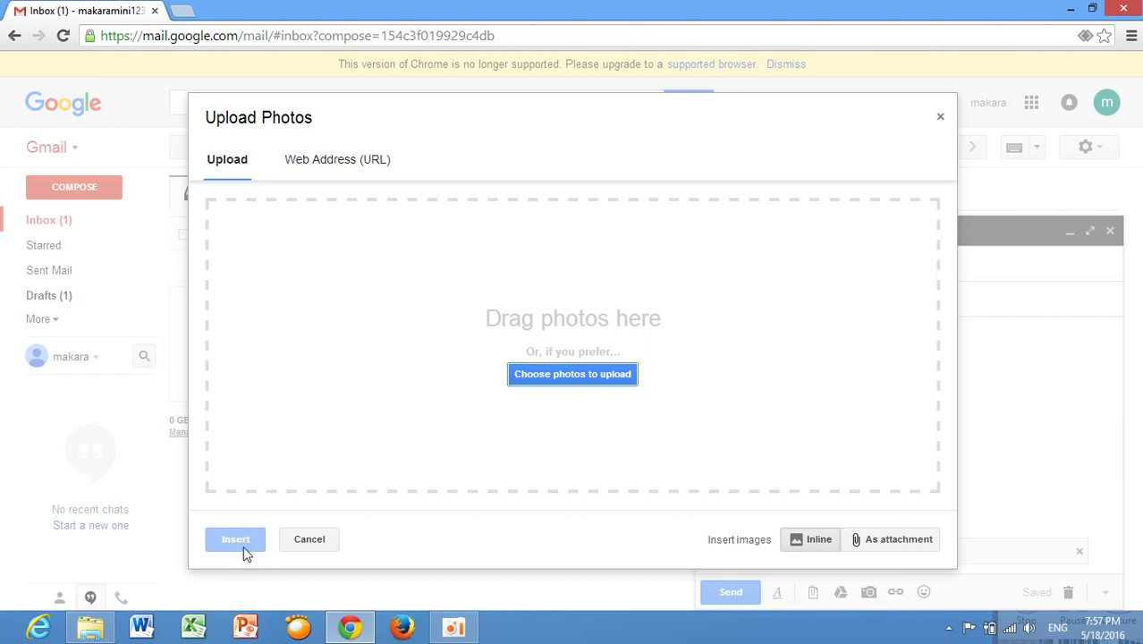
click(313, 539)
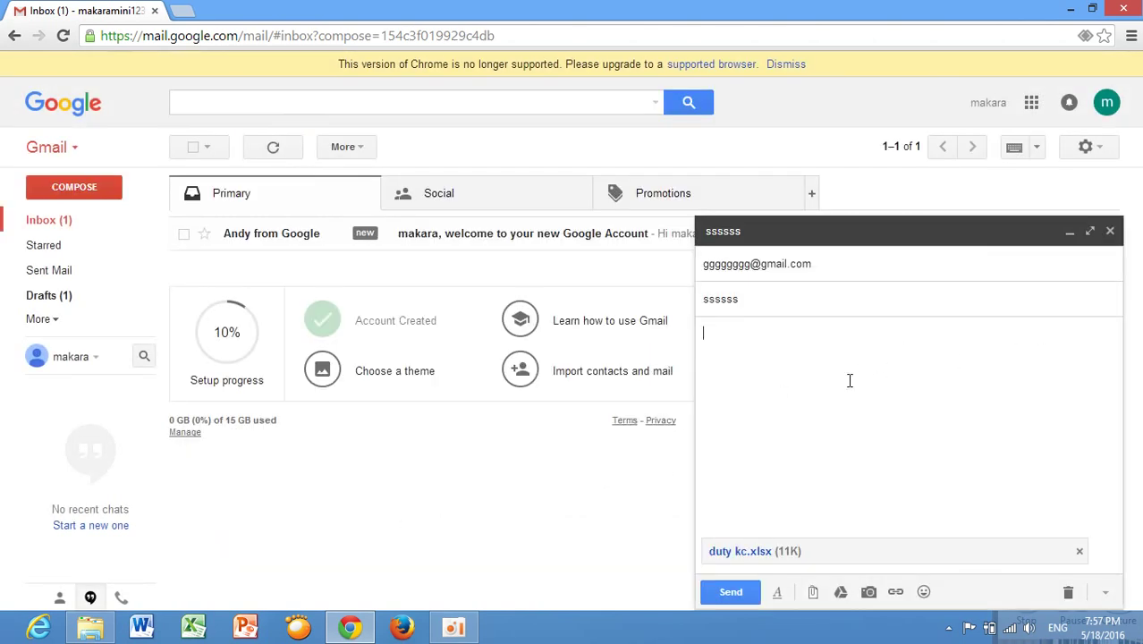
Link the body text 'sssssssss' to facebook.com and check the link's target.
click(896, 594)
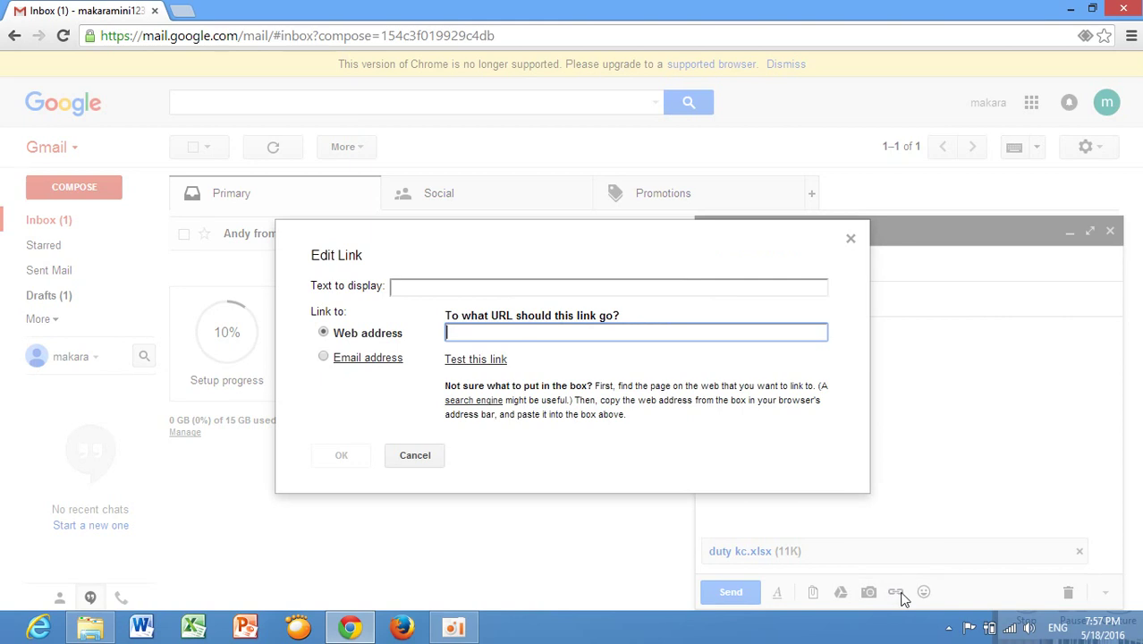
click(472, 292)
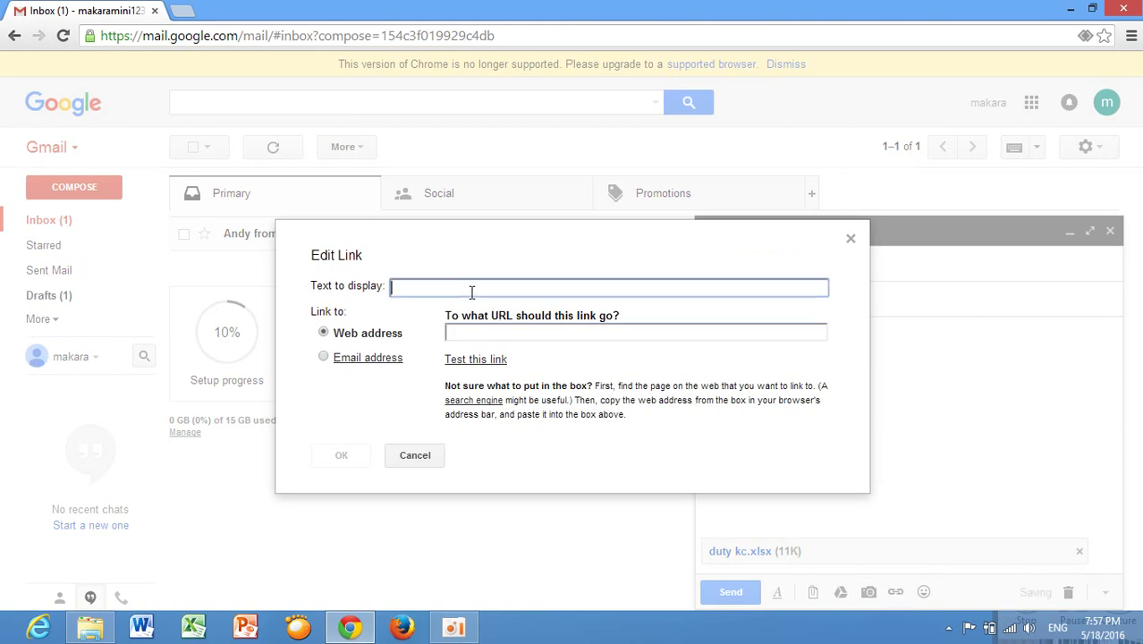
text(sssssssss)
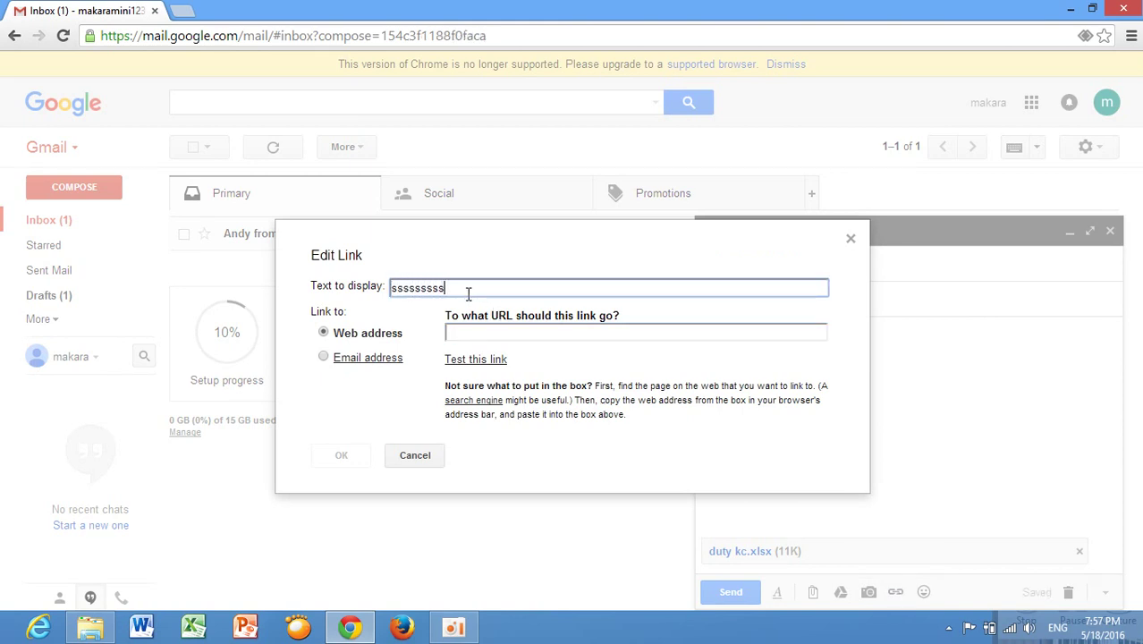
click(184, 13)
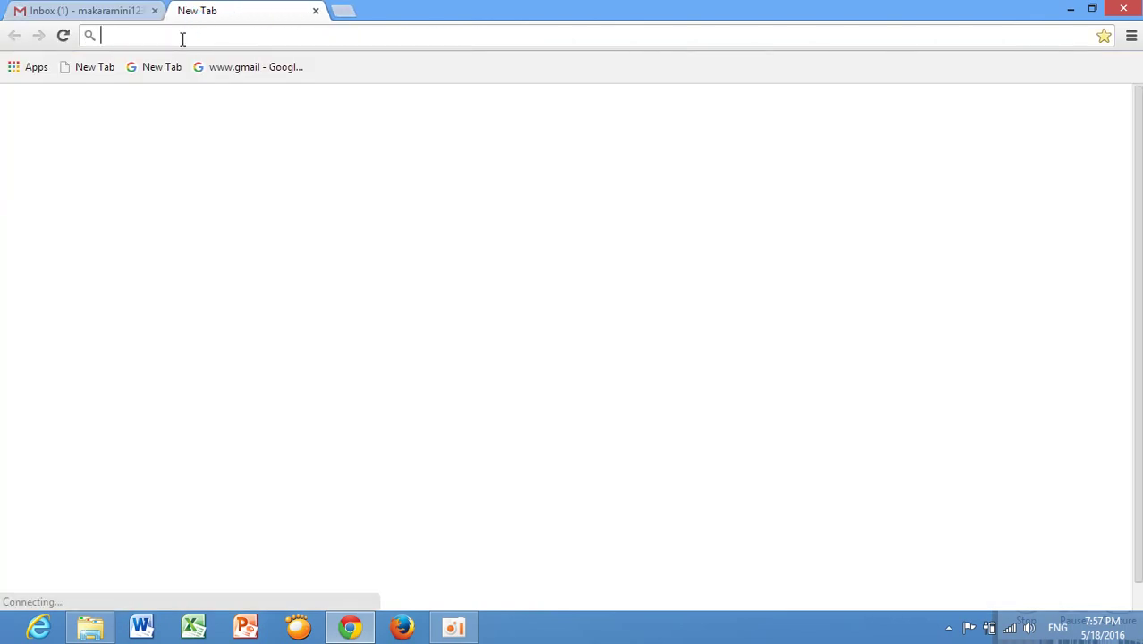
click(114, 13)
click(457, 334)
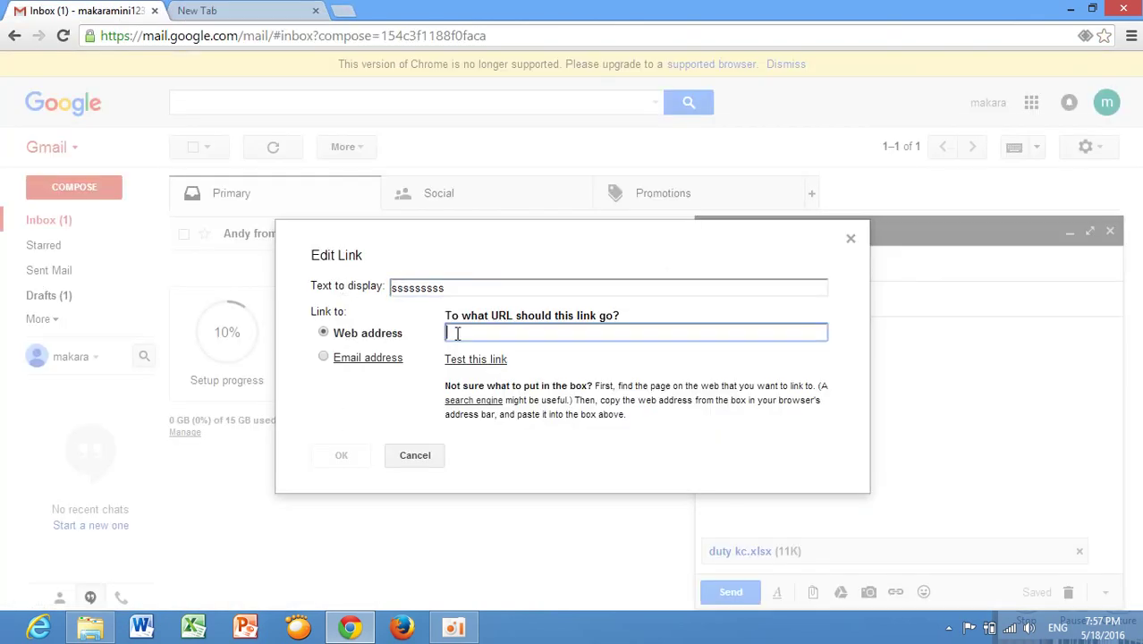
text(facebook.com)
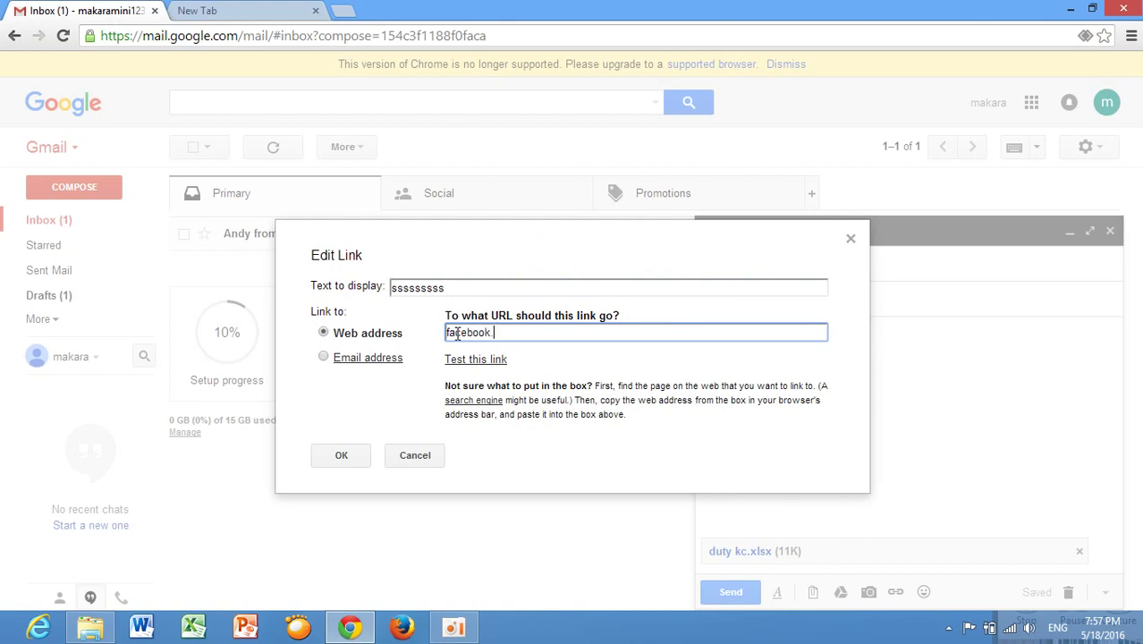
click(345, 455)
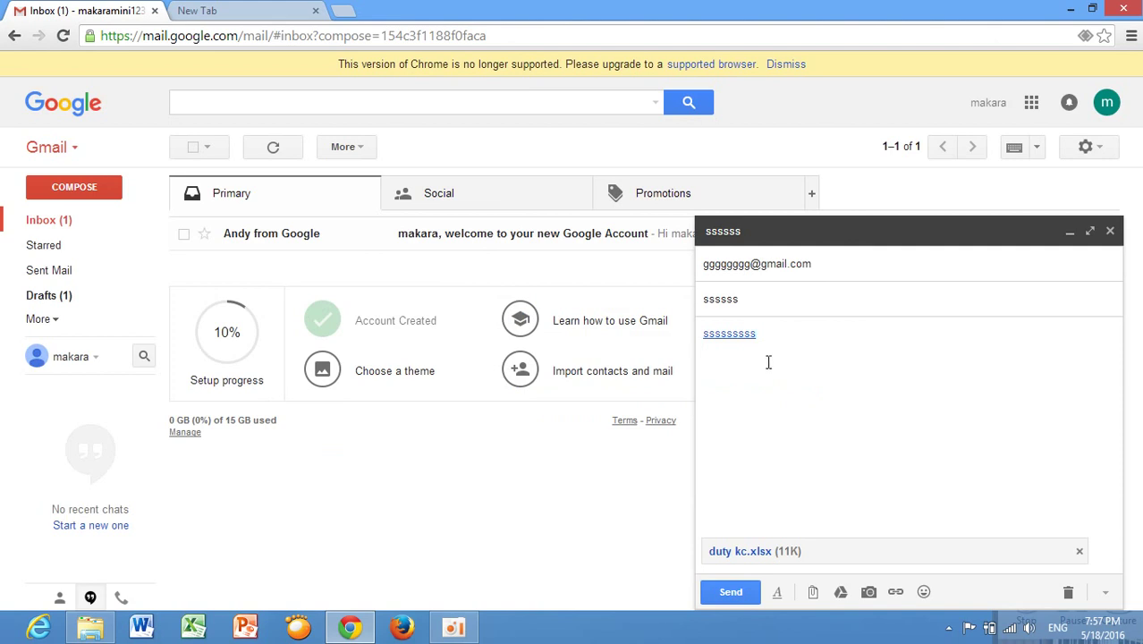
click(726, 336)
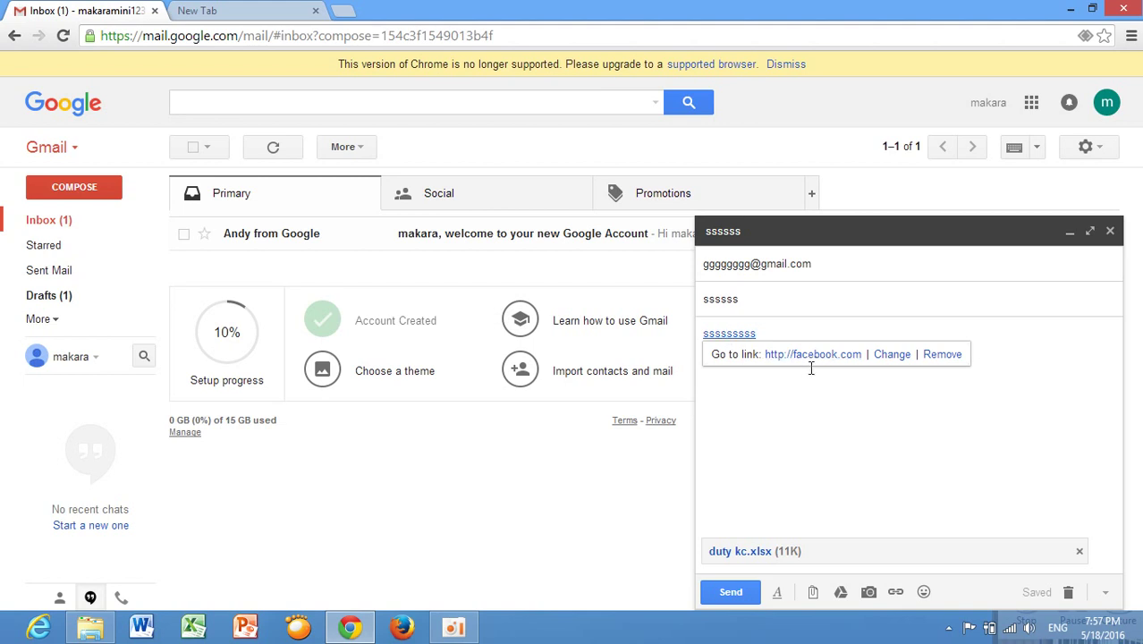
Insert three smiley emoticons right after the linked text.
click(852, 431)
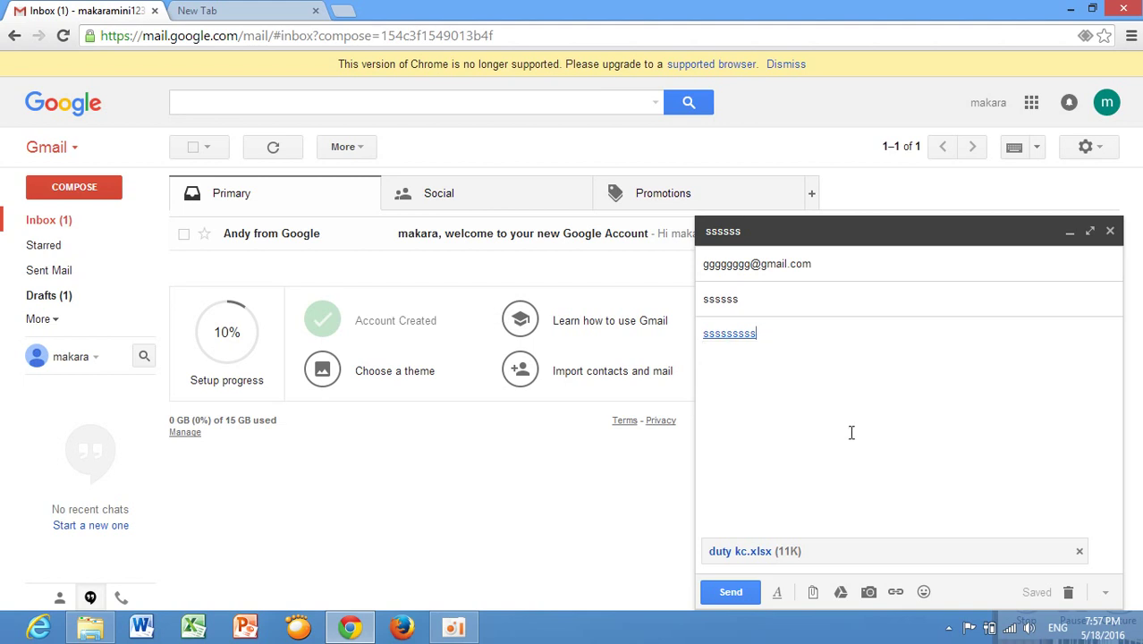
click(925, 599)
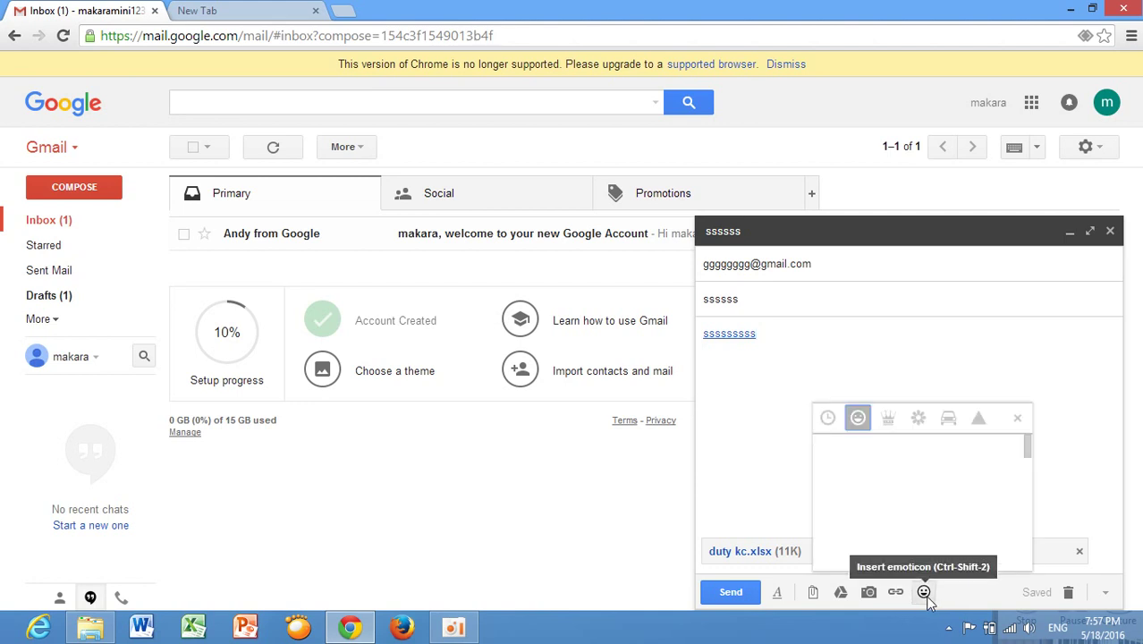
click(832, 483)
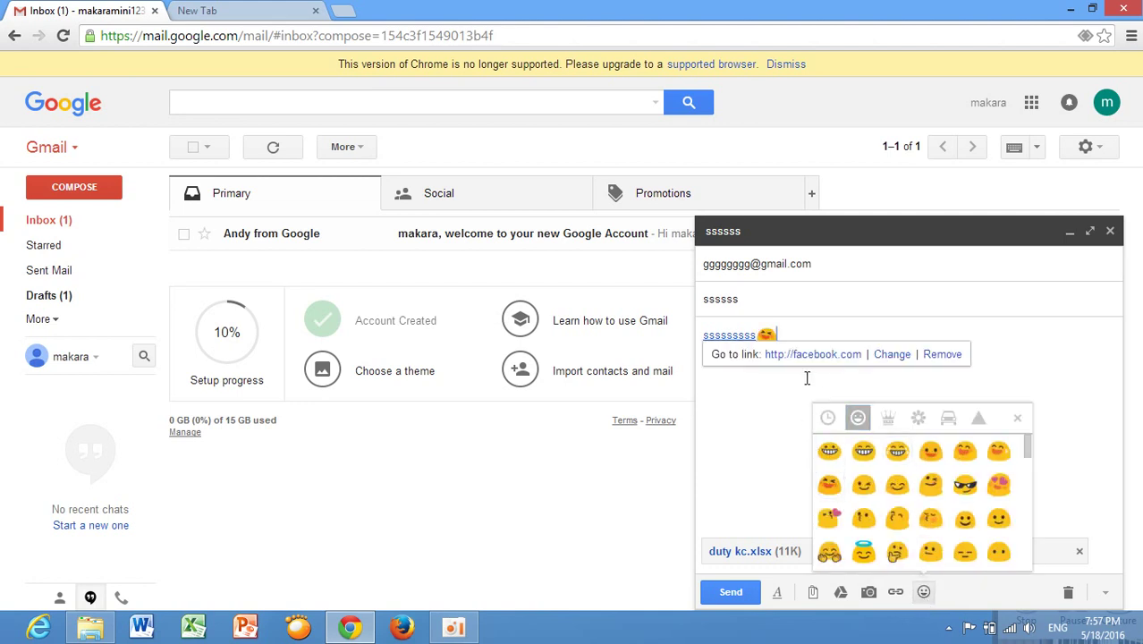
click(897, 487)
click(897, 452)
click(797, 425)
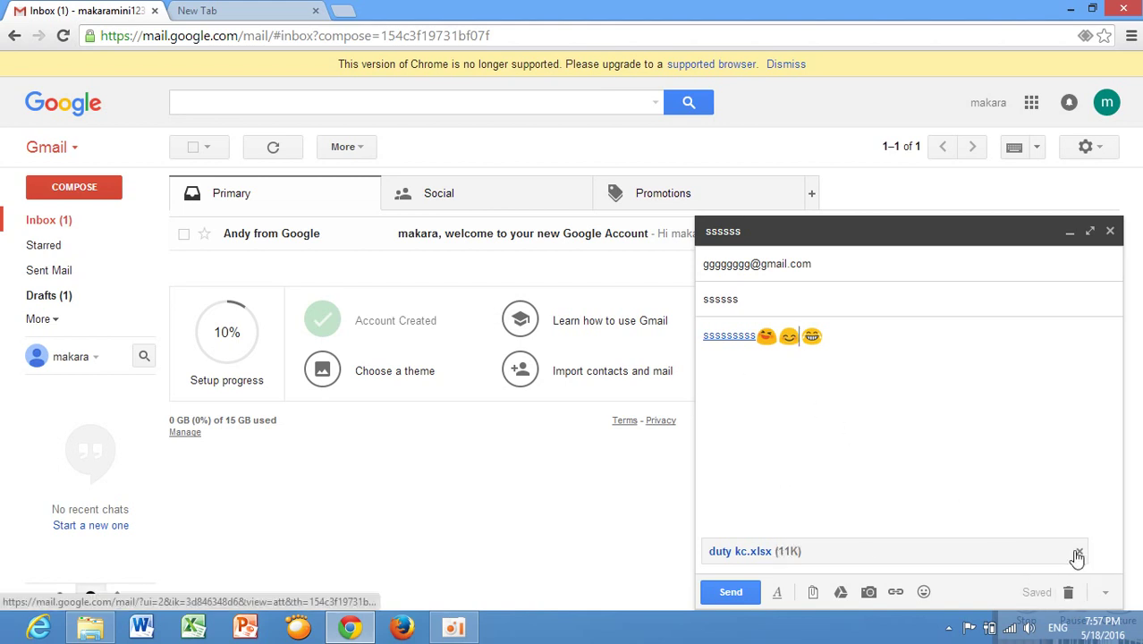
Place the caret between the emoticons and expand the recipient field to review it.
click(801, 337)
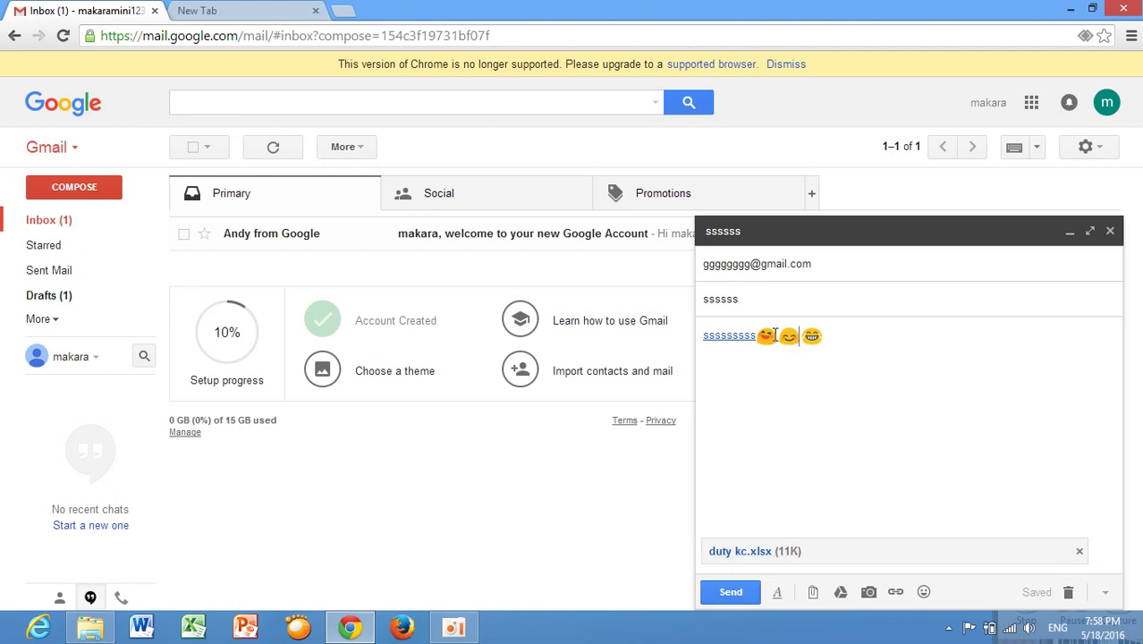
click(736, 266)
mouse_move(760, 260)
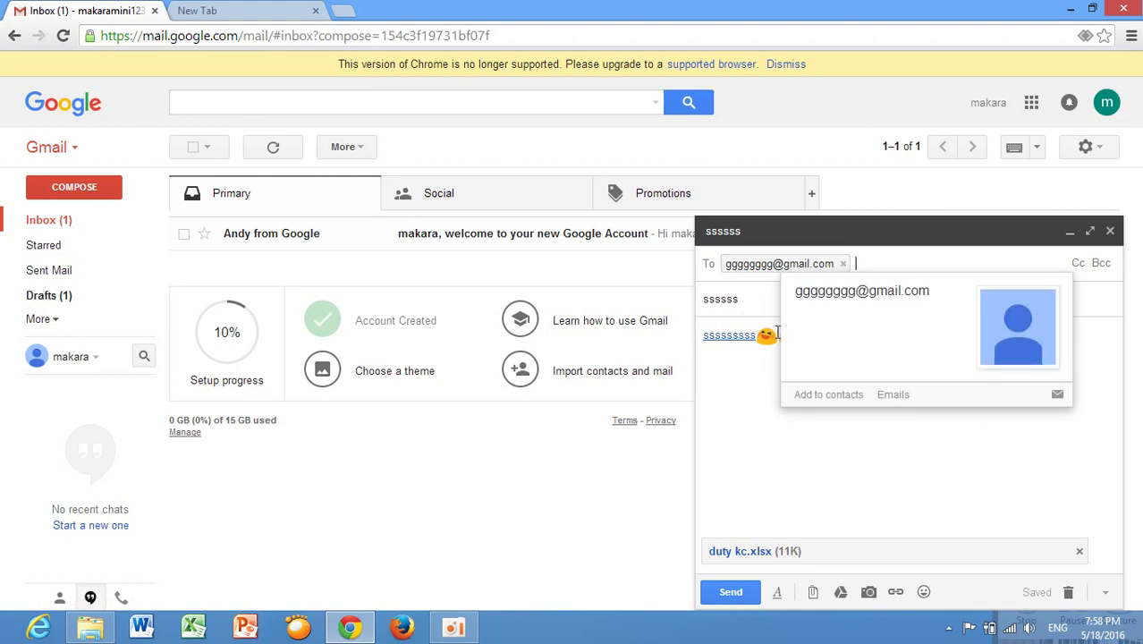
Move the caret to the end of the body line, save and close the draft, and minimize Chrome.
click(744, 335)
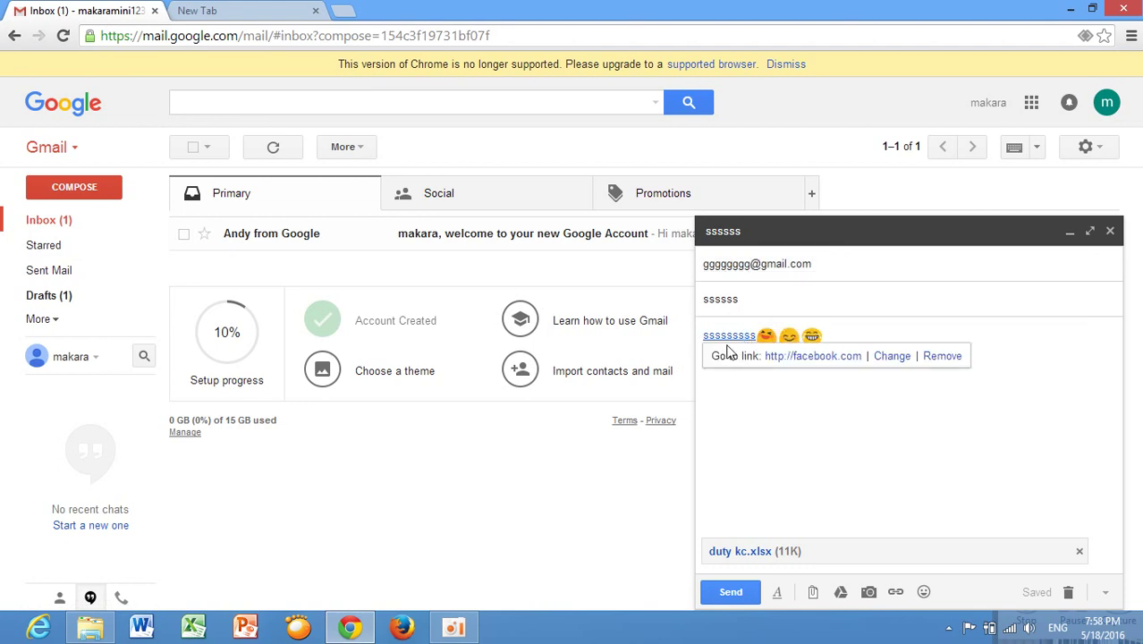
key(Right)
key(Right)
key(Right)
click(841, 347)
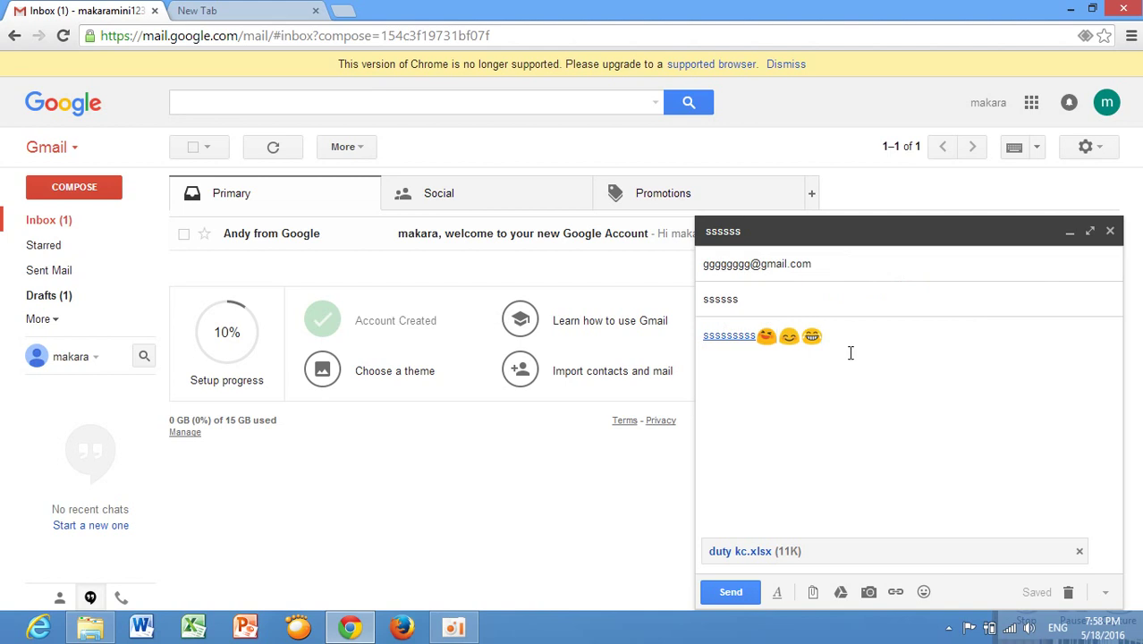
click(1110, 232)
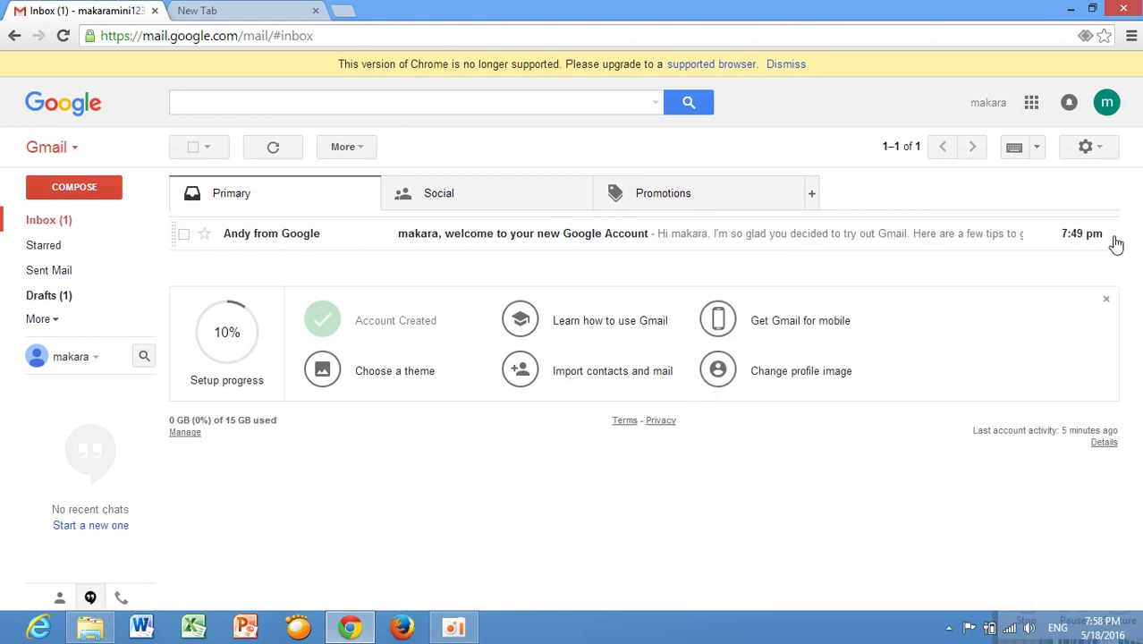
click(1071, 10)
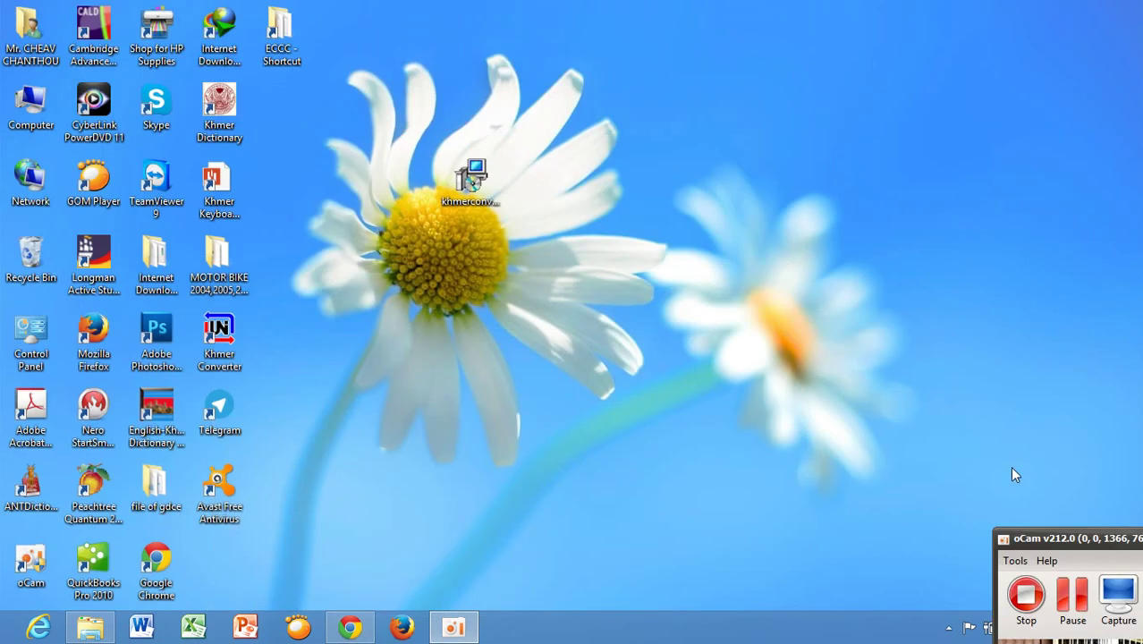